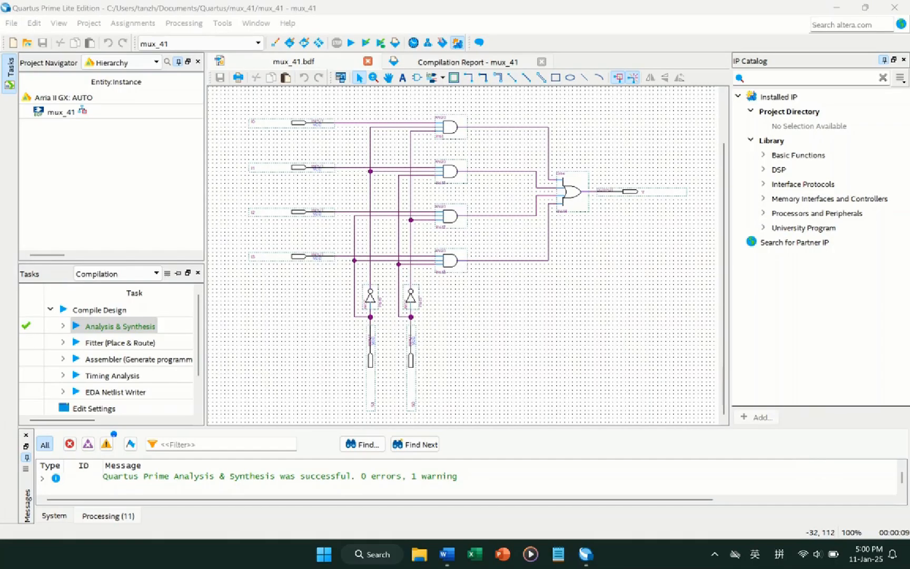
Step: Create the symbol file mux_41.bsf from the mux_41 schematic, replacing the existing file, and close the compilation report
click(11, 23)
mouse_move(53, 230)
click(273, 246)
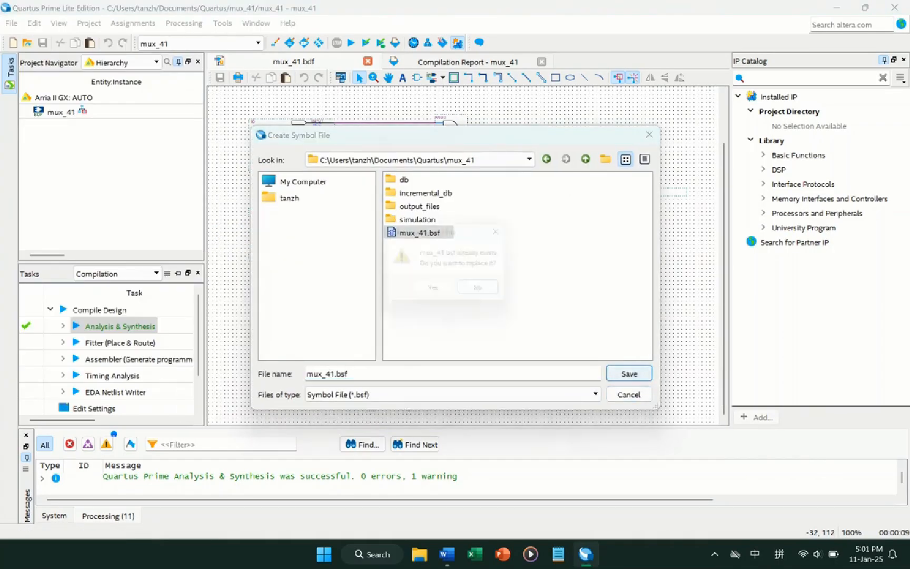
click(630, 373)
click(541, 61)
Step: Create a new Block Diagram/Schematic File and place the mux_41 symbol from the project library on it
click(11, 23)
click(31, 39)
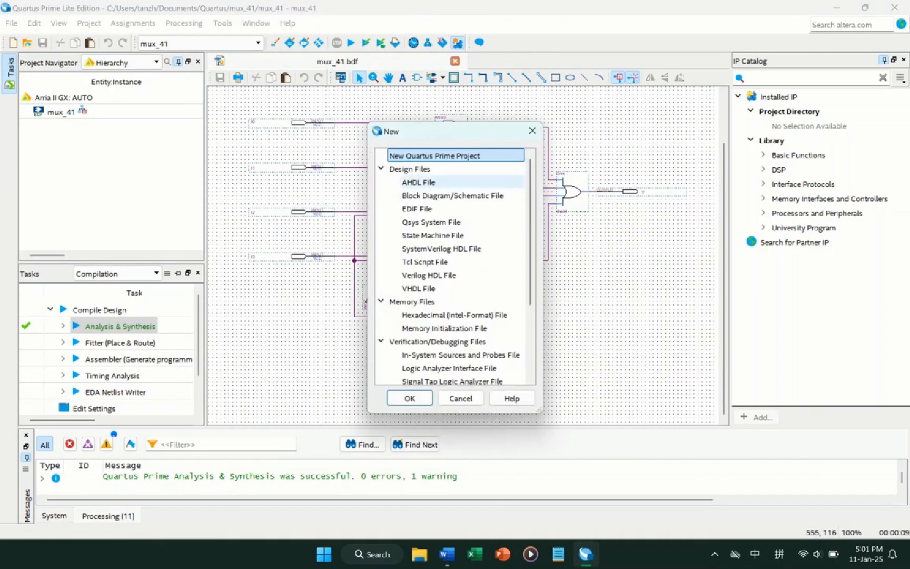
double_click(452, 195)
double_click(337, 287)
click(253, 228)
double_click(289, 299)
click(400, 189)
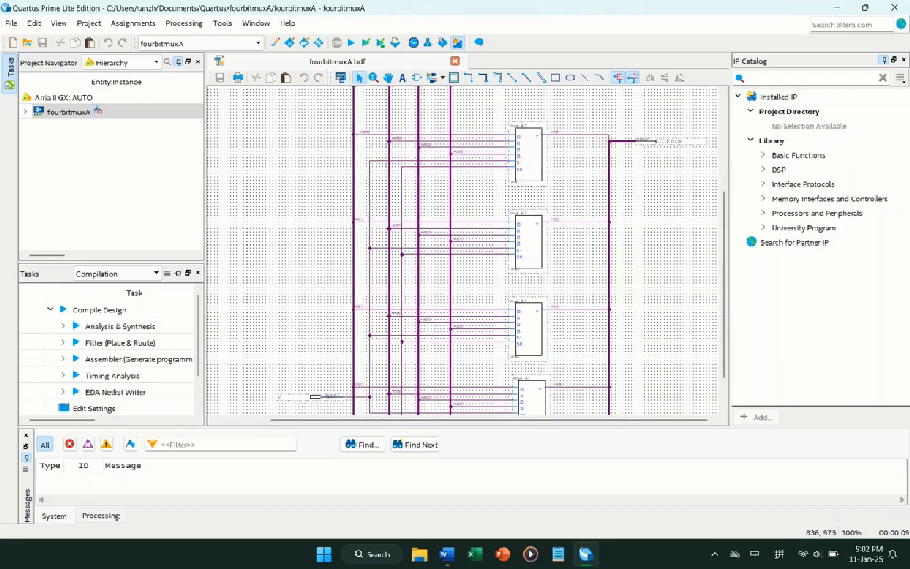
Step: Run Analysis & Synthesis on the fourbitmuxA schematic
ctrl+scroll(532, 384, down, 2)
double_click(120, 326)
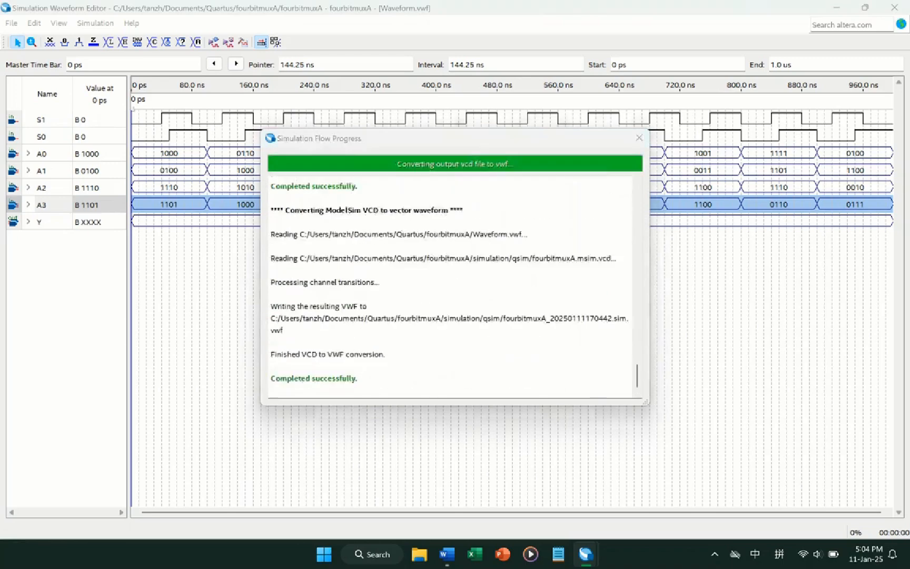
Step: Examine the fourbitmuxA simulation waveform along the time axis, comparing output Y with inputs A0 to A3 and selects S1 and S0
drag(129, 221, 64, 221)
ctrl+scroll(165, 221, up, 2)
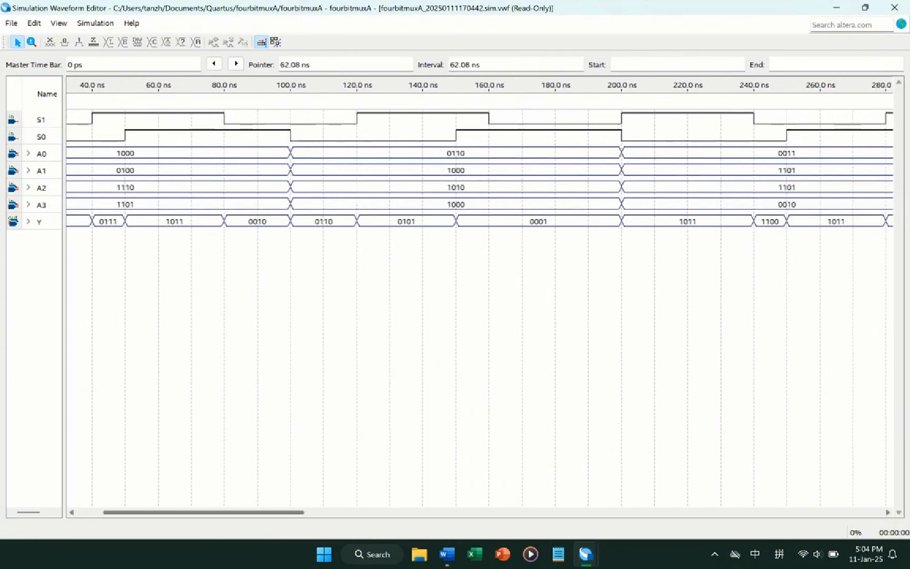
scroll(165, 221, right, 10)
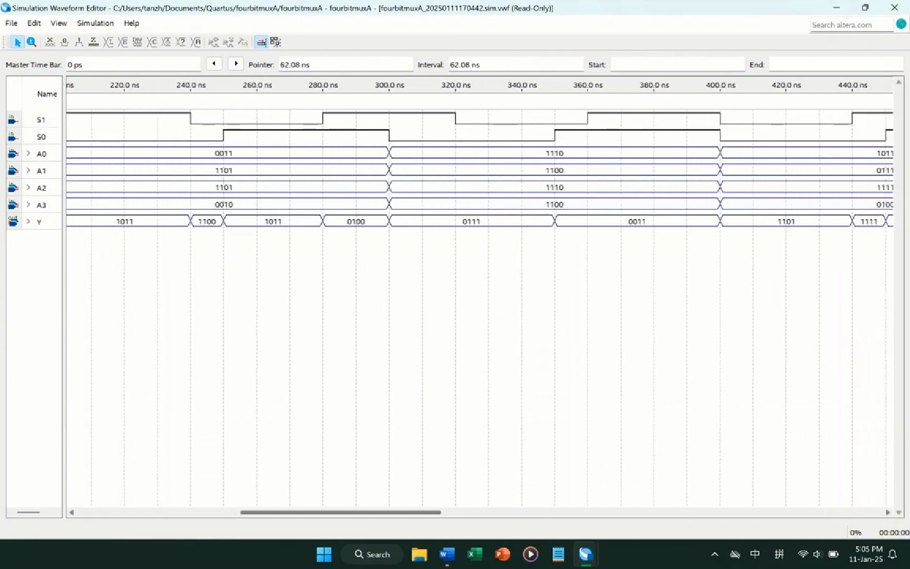
scroll(479, 298, right, 10)
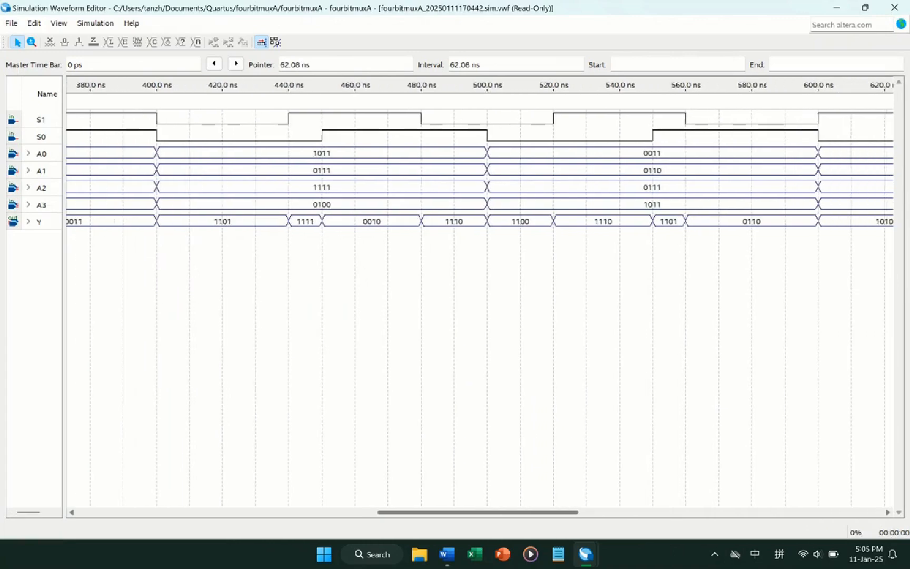
scroll(480, 298, right, 13)
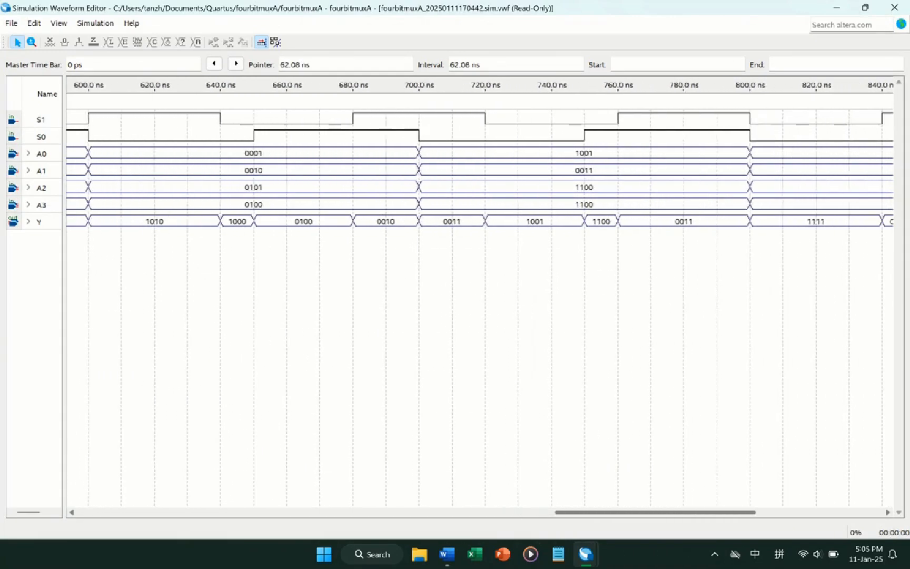
scroll(479, 297, right, 9)
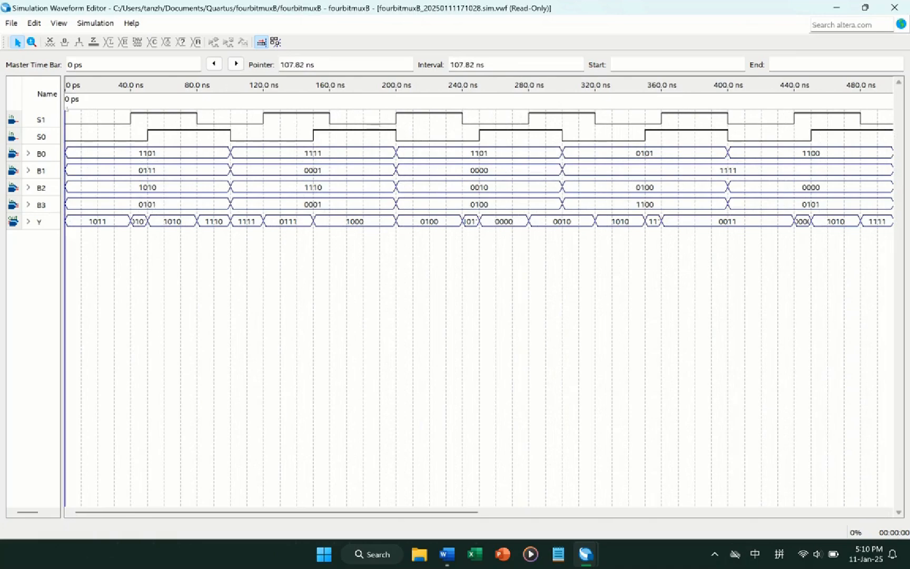
Step: Examine the fourbitmuxB simulation waveform along the time axis, comparing output Y with inputs B0 to B3
ctrl+scroll(244, 298, up, 1)
scroll(242, 297, left, 3)
drag(266, 512, 869, 512)
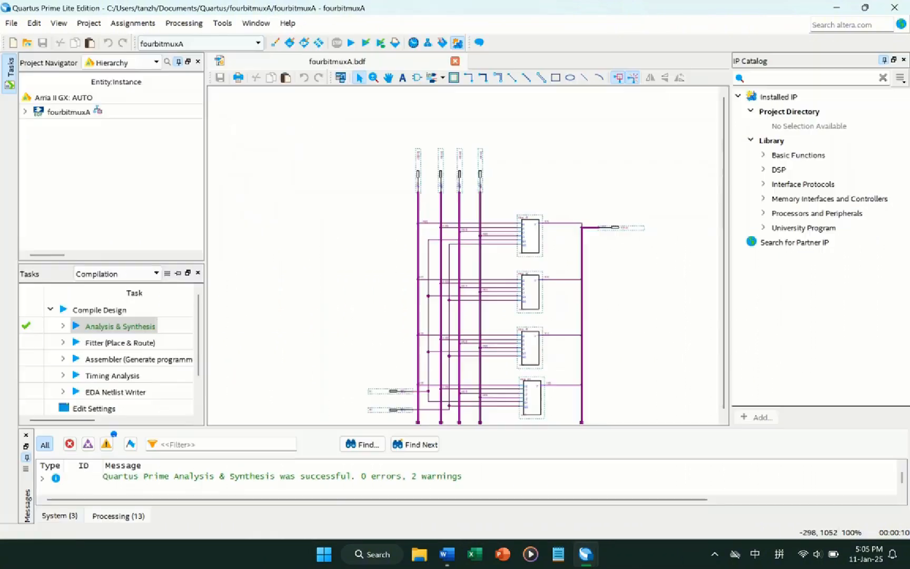
Step: Create a symbol file from the fourbitmuxA schematic, replacing the existing symbol file
click(11, 23)
click(221, 242)
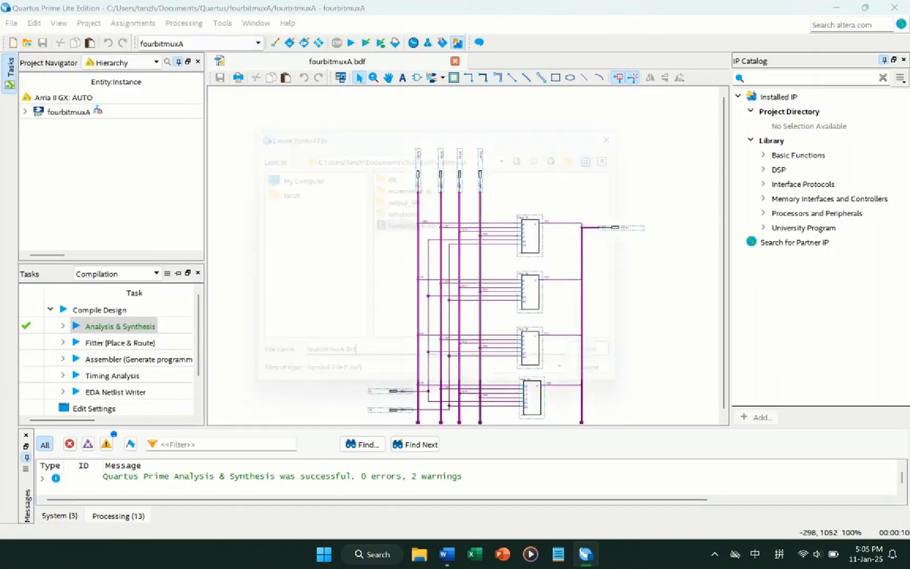
click(630, 373)
click(444, 291)
click(582, 288)
Step: Create a new Block Diagram/Schematic File and place the fourbitmuxA symbol from the project library on it
click(13, 43)
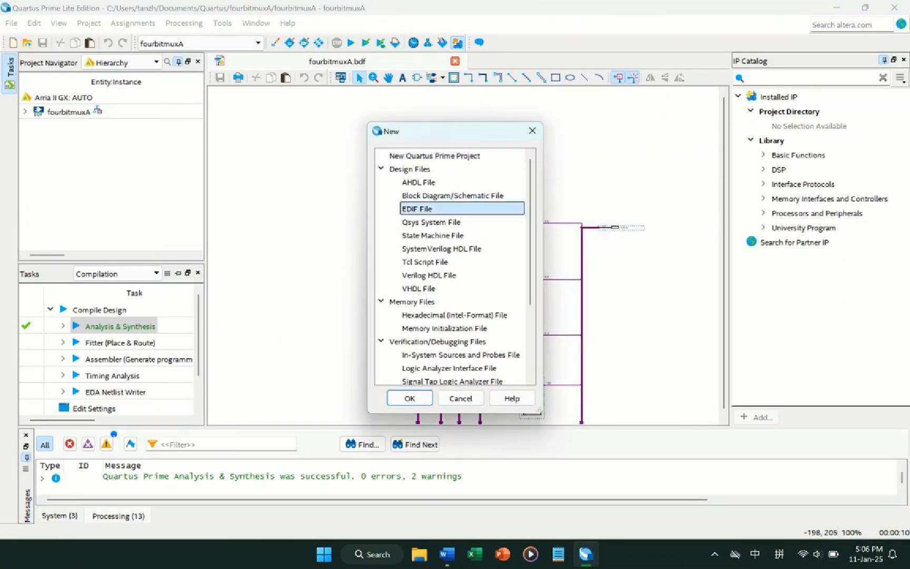
click(453, 195)
click(409, 398)
double_click(296, 159)
click(284, 228)
click(253, 227)
click(308, 242)
click(643, 432)
click(368, 207)
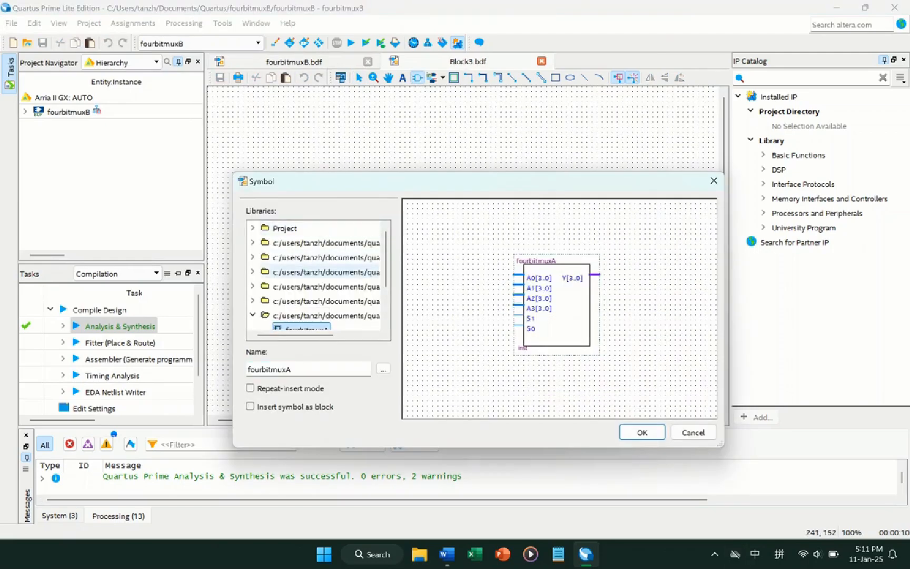
Step: Place the fourbitmuxB symbol from the project library on the blank Block3.bdf schematic
double_click(279, 228)
click(298, 243)
click(643, 431)
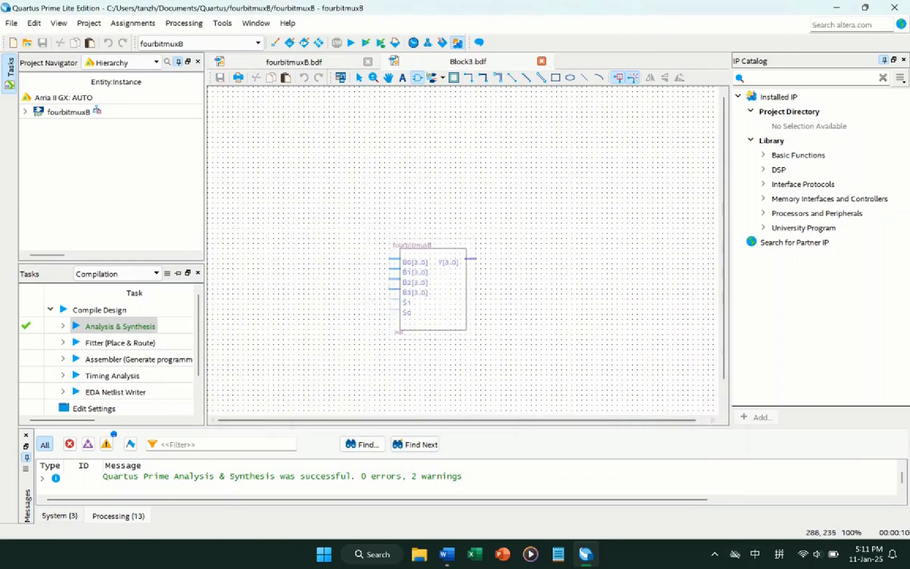
click(348, 200)
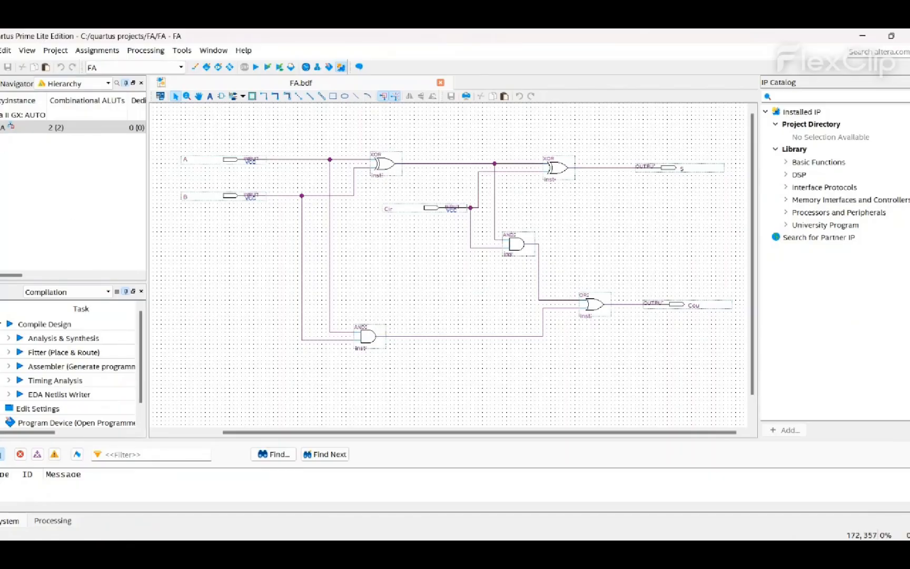
Step: Run Analysis & Synthesis on the FA full adder project and on the RCA project
double_click(44, 337)
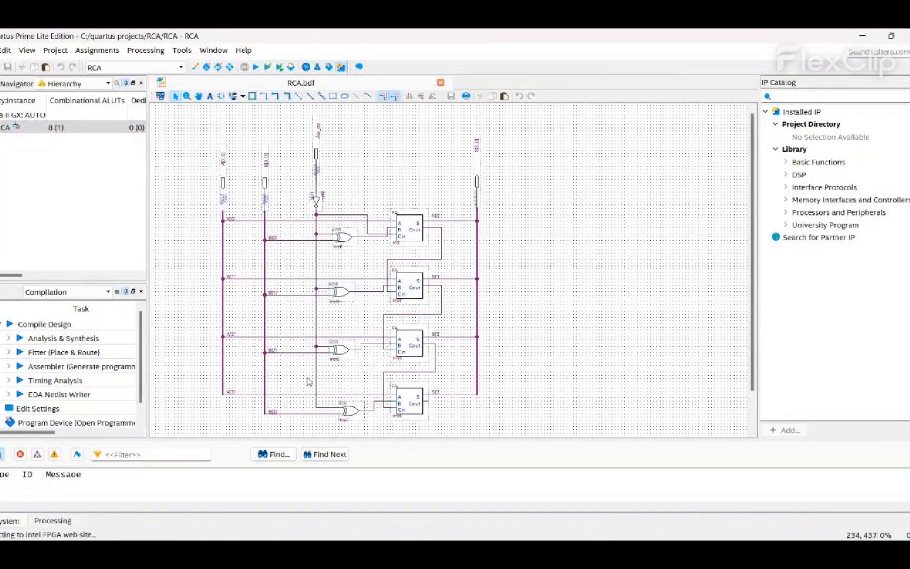
double_click(42, 338)
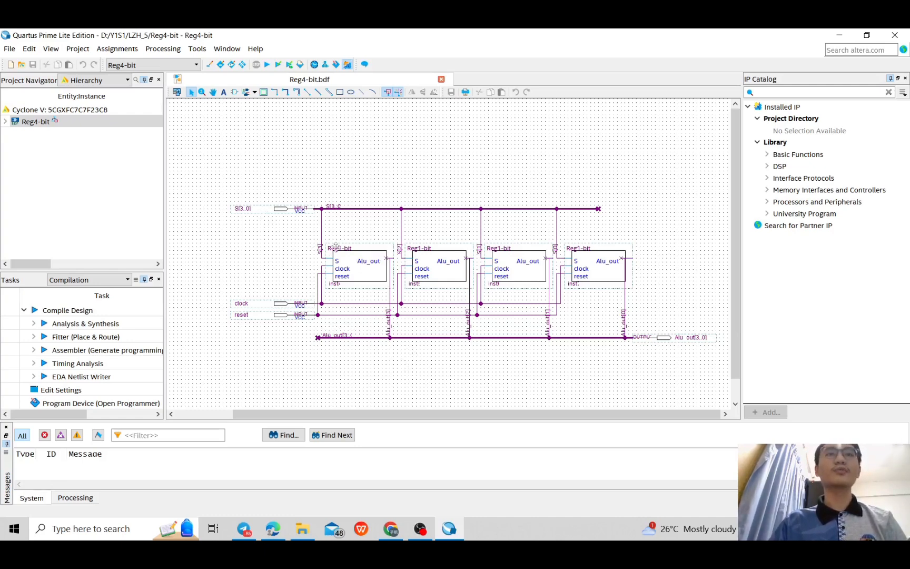
Step: Open the schematic inside the first Reg1-bit block of Reg4-bit.bdf and view its circuit up close
click(348, 260)
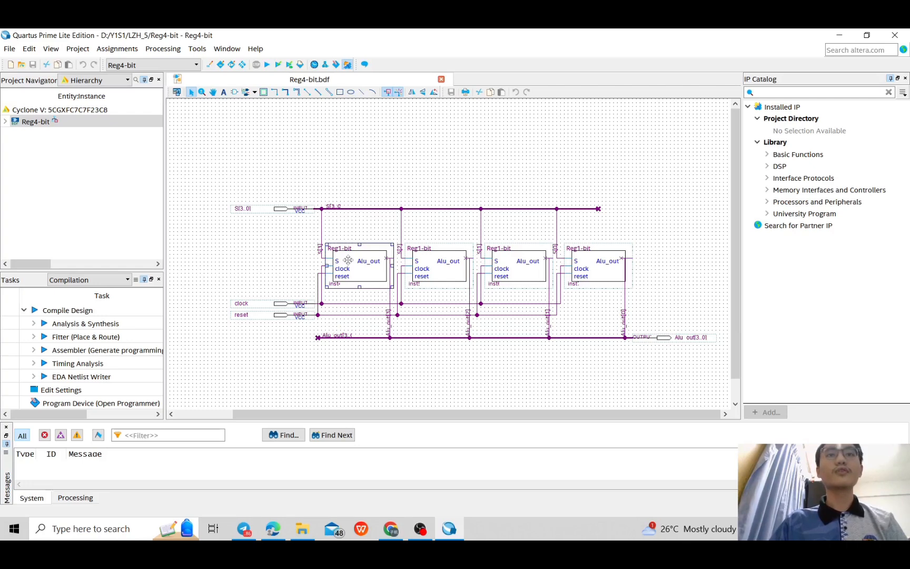
double_click(348, 260)
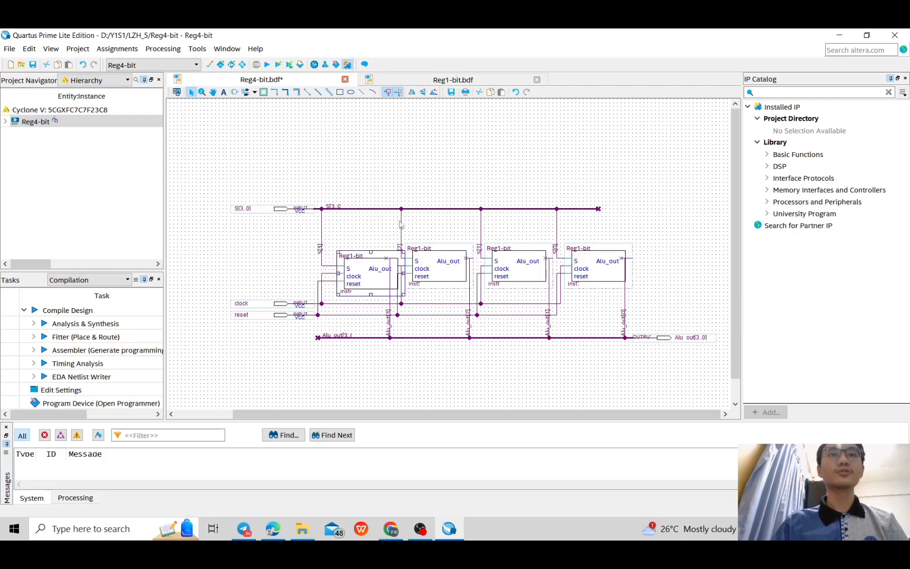
click(442, 80)
ctrl+scroll(335, 203, up, 3)
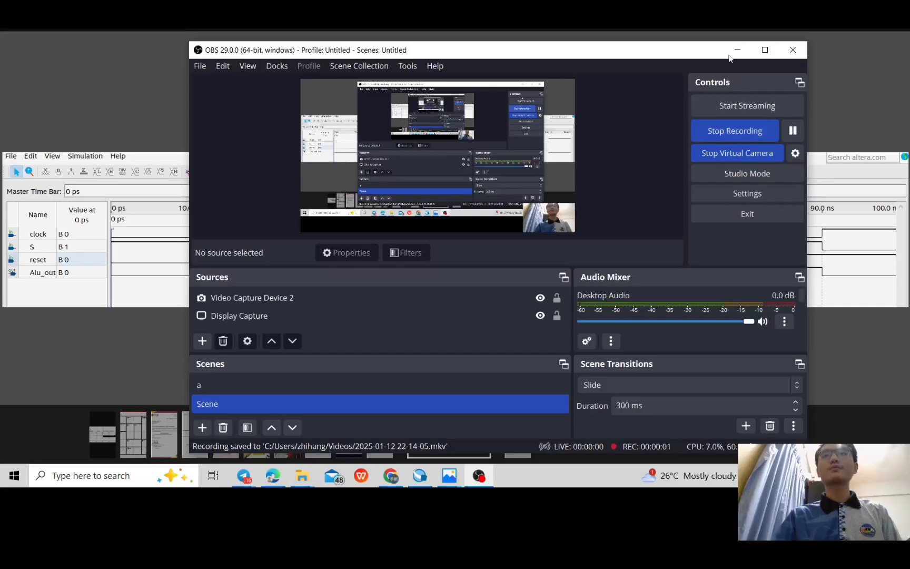
Step: Inspect the A_MUX, B_MUX, RCA and Reg4-bit blocks in ALU.bdf, and view the ALU symbol in Block1.bdf
click(738, 50)
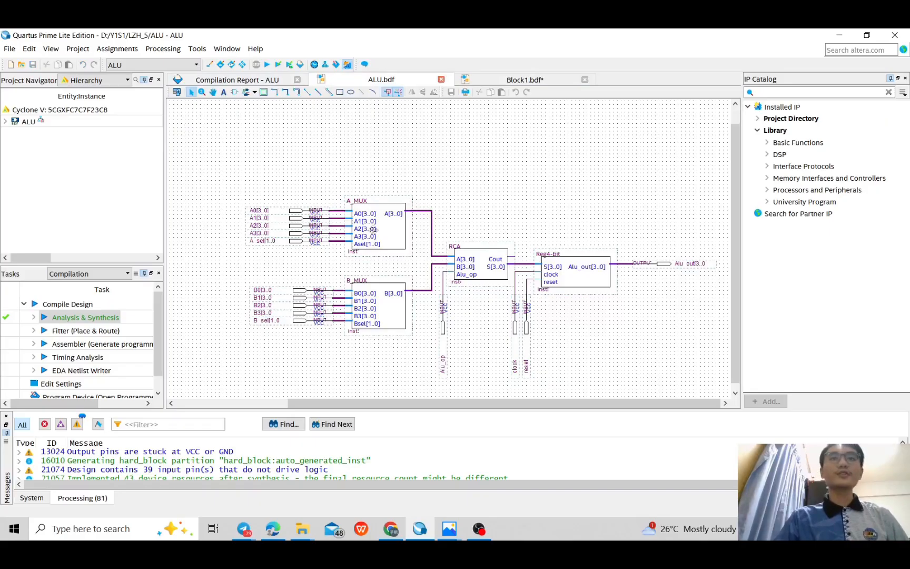
click(369, 232)
click(375, 295)
click(482, 253)
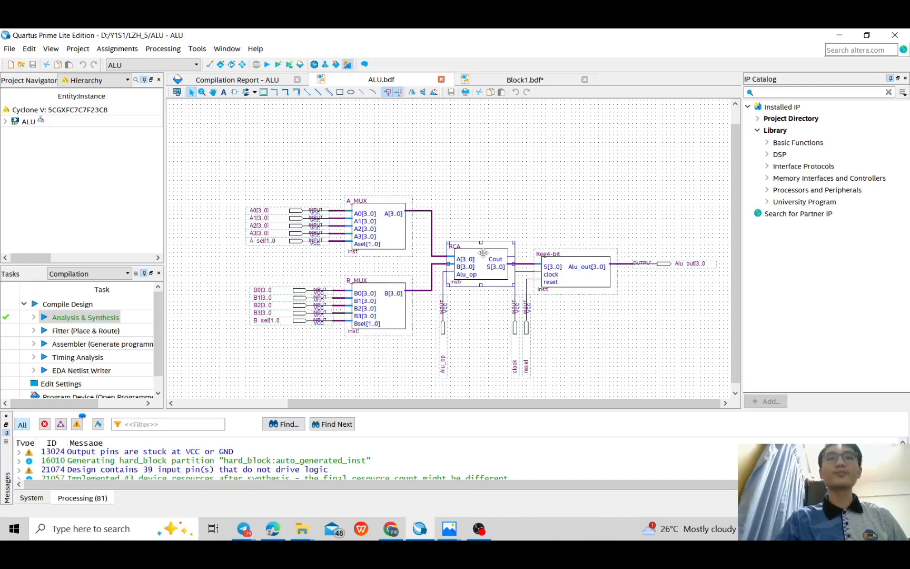
click(579, 255)
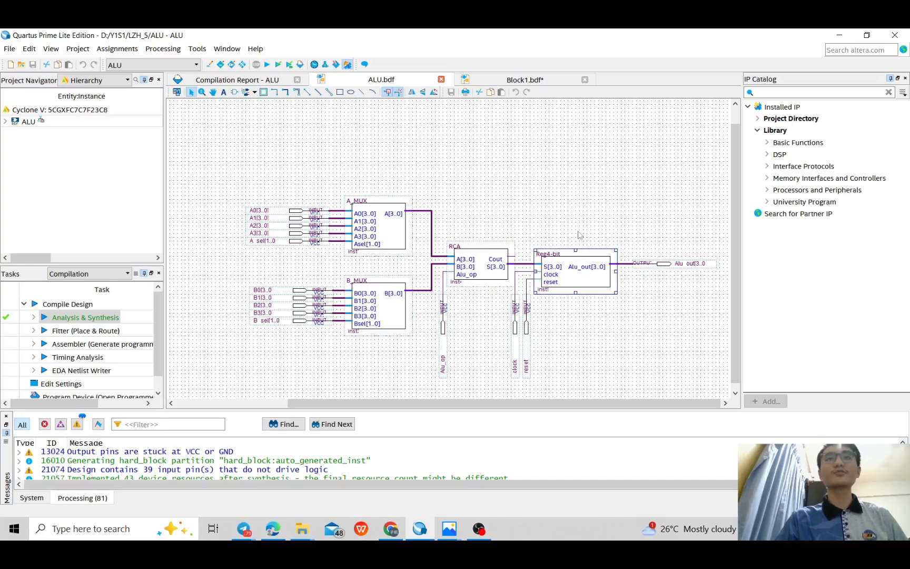
click(531, 286)
click(511, 80)
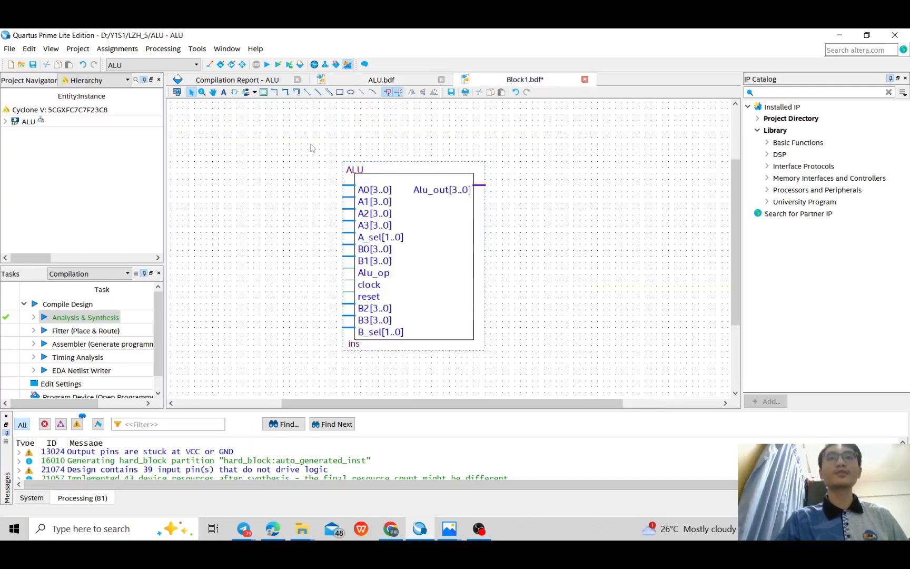
click(478, 528)
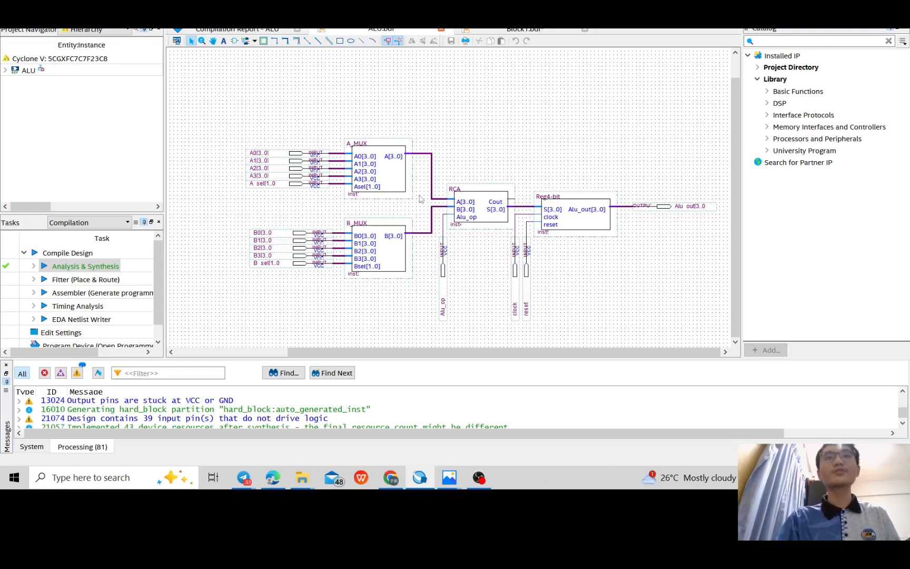
Step: Review the RCA block, the Reg4-bit block and the two input multiplexers in the ALU schematic
click(493, 198)
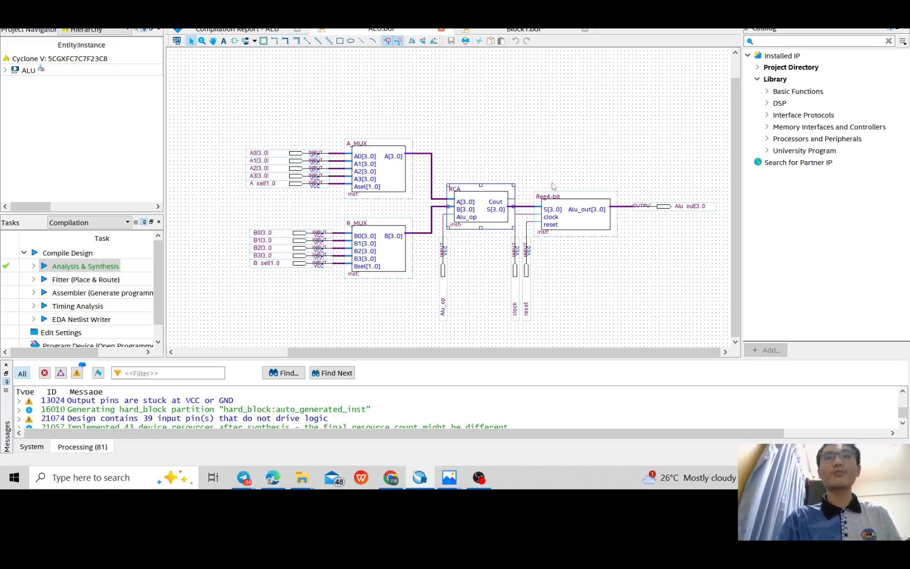
click(572, 191)
drag(257, 115, 395, 280)
click(444, 117)
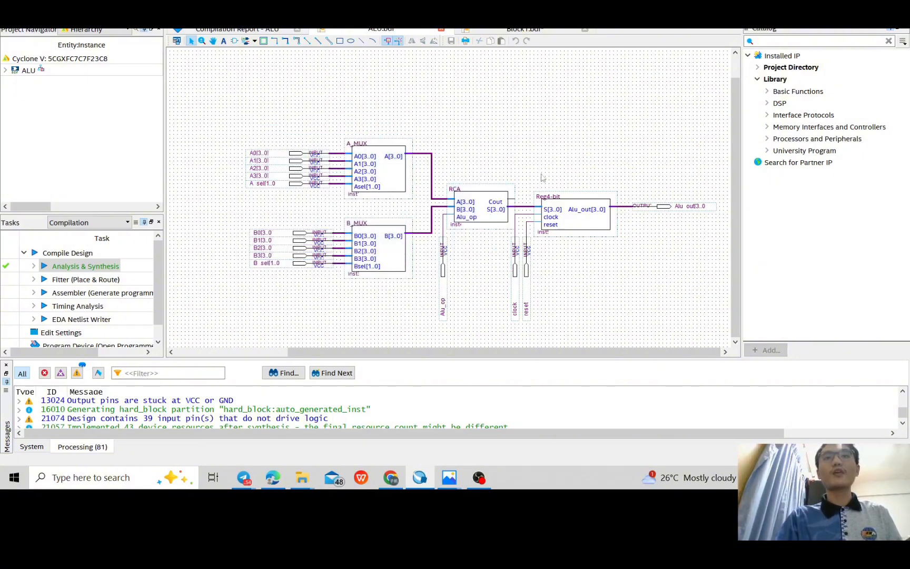